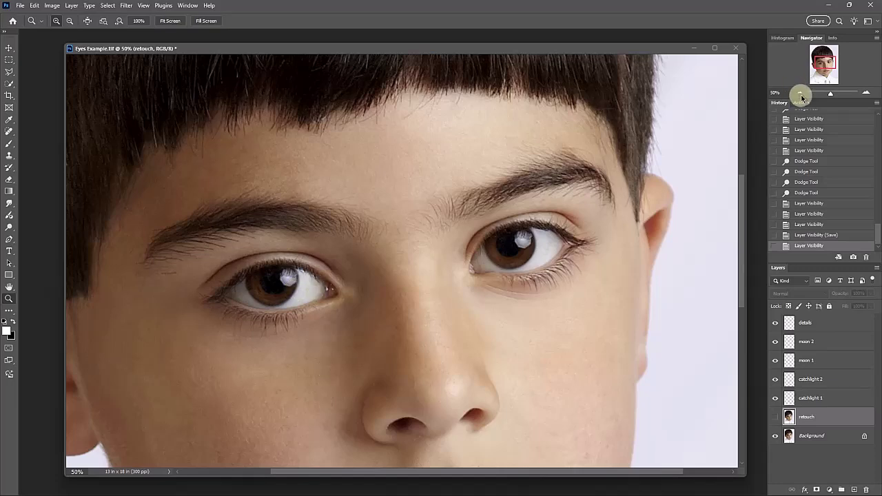
# Make the retouch layer visible and select the catchlight 1 layer for painting.
pyautogui.click(799, 94)
pyautogui.click(799, 94)
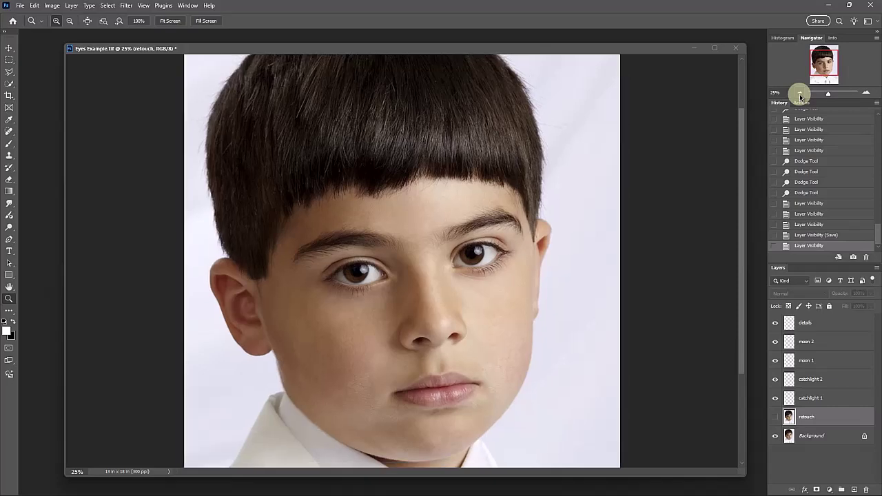
pyautogui.click(799, 94)
pyautogui.click(799, 93)
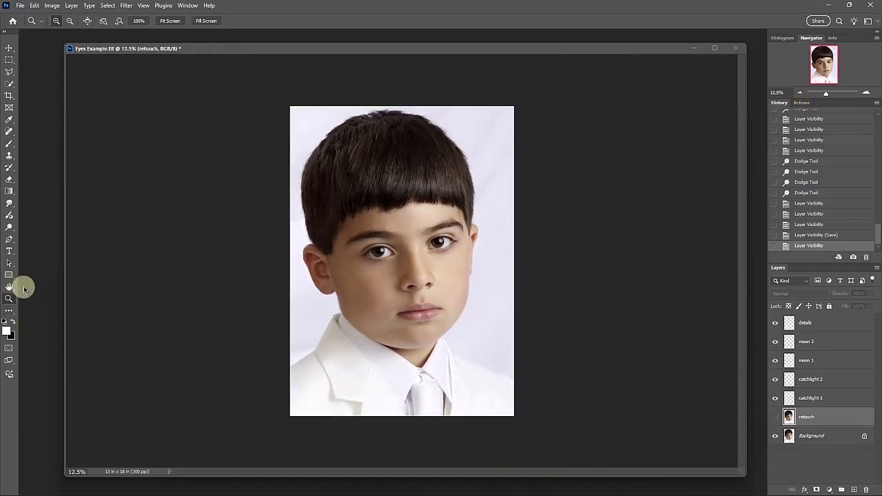
pyautogui.click(9, 301)
pyautogui.click(419, 253)
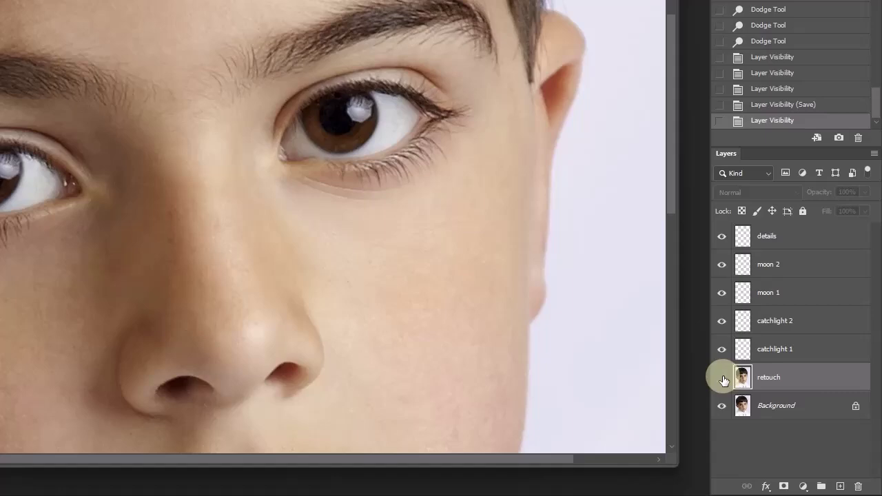
pyautogui.click(721, 377)
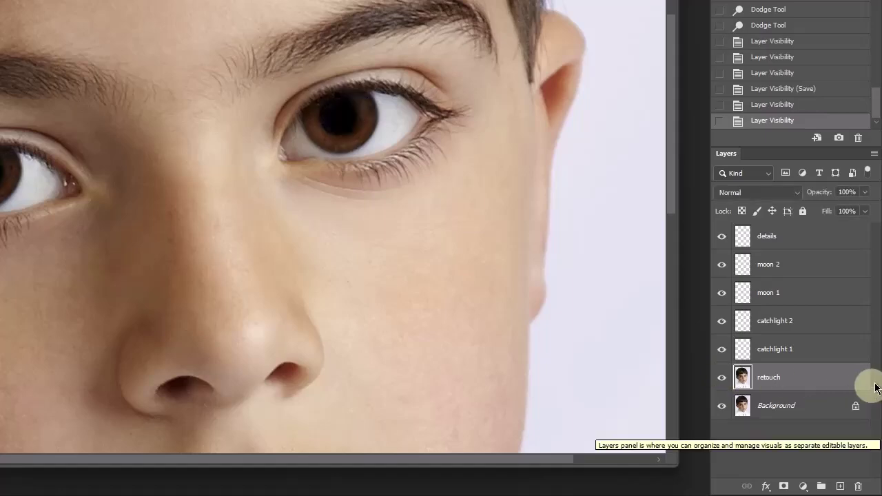
pyautogui.click(809, 355)
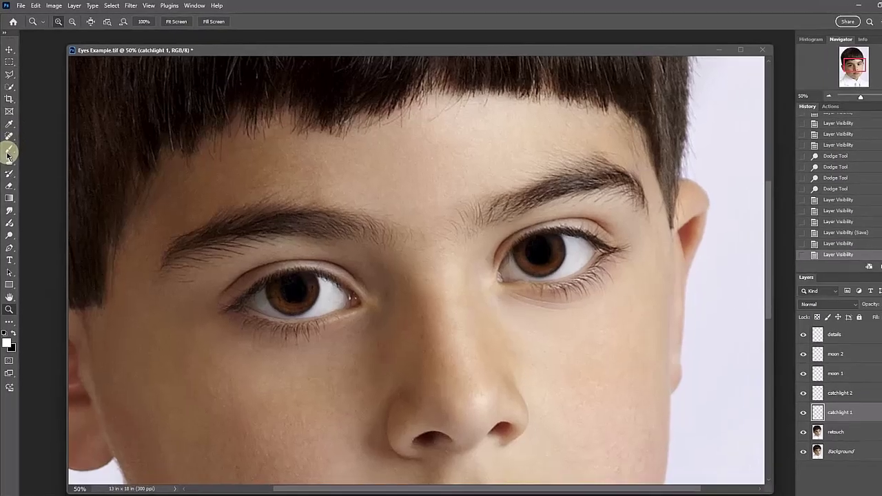
# Activate the Brush tool and choose the Soft Round Pressure Opacity brush preset.
pyautogui.click(9, 143)
pyautogui.click(67, 20)
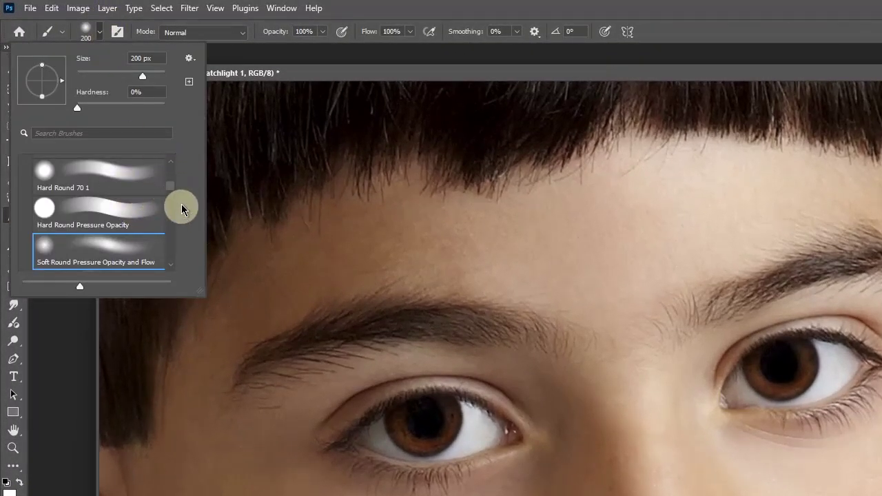
pyautogui.scroll(-4, 170, 191)
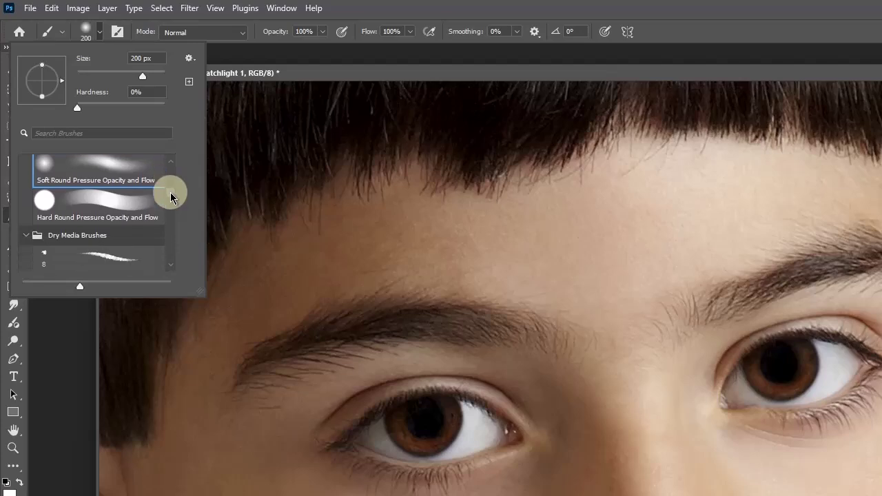
pyautogui.scroll(3, 172, 193)
pyautogui.scroll(2, 173, 192)
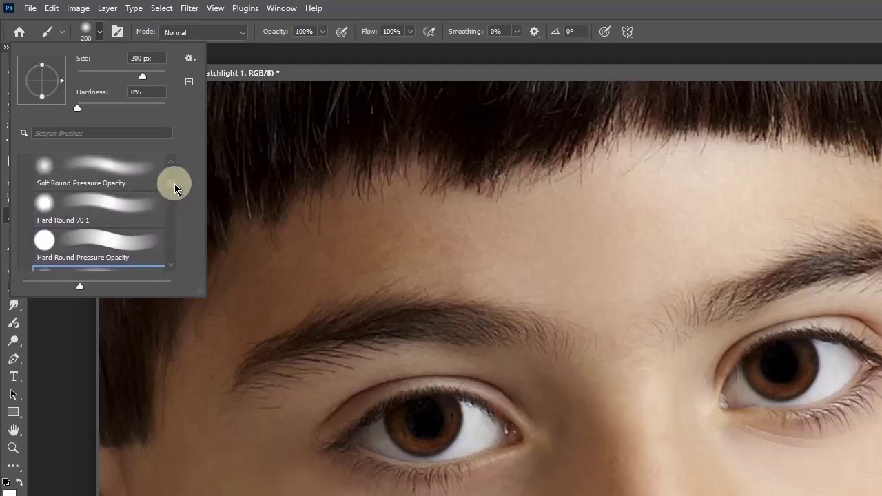
pyautogui.scroll(-2, 174, 192)
pyautogui.scroll(2, 175, 191)
pyautogui.scroll(3, 174, 186)
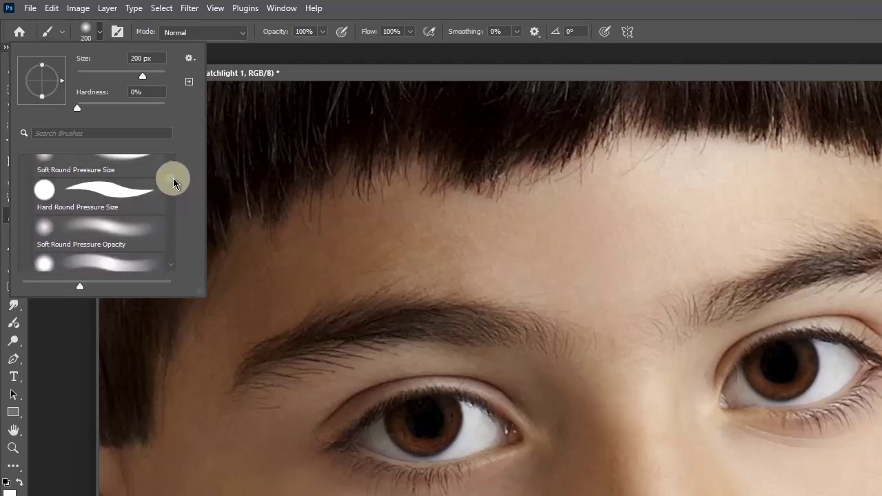
pyautogui.click(103, 231)
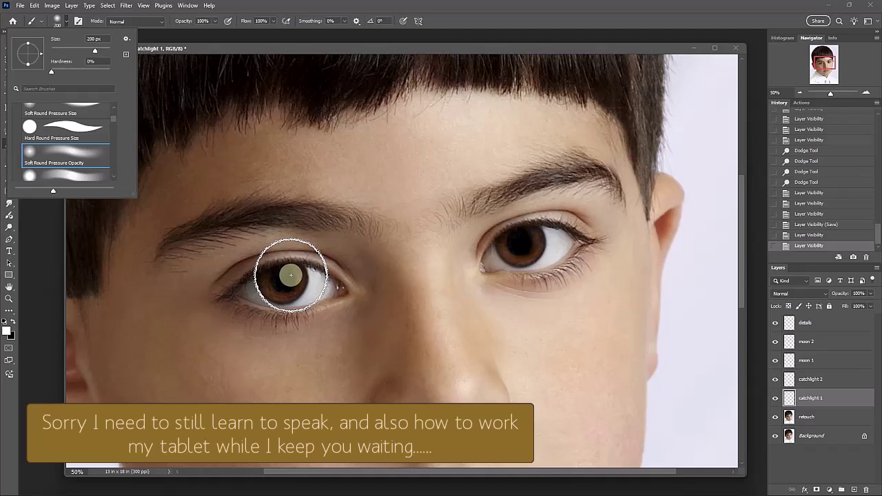
# Set the brush size to 30 px, sizing it to suit a small catchlight in the pupil.
pyautogui.click(188, 28)
pyautogui.press('[')
pyautogui.press('[')
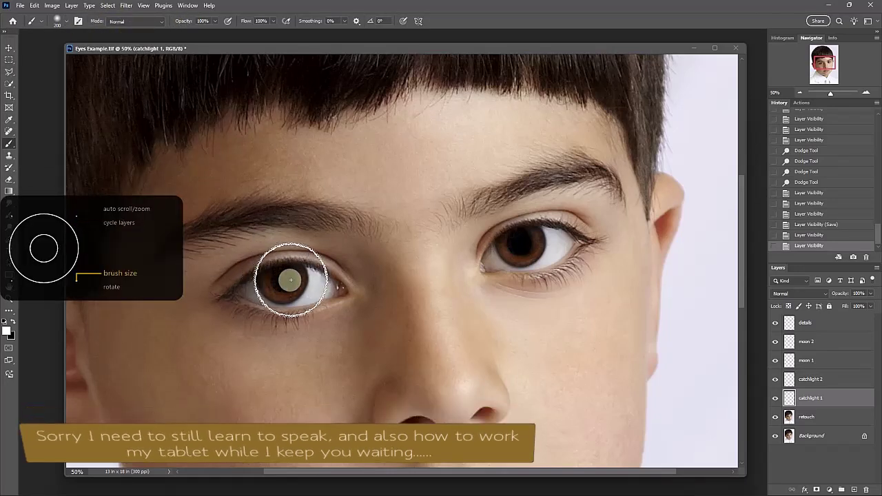
pyautogui.press('[')
pyautogui.press('[')
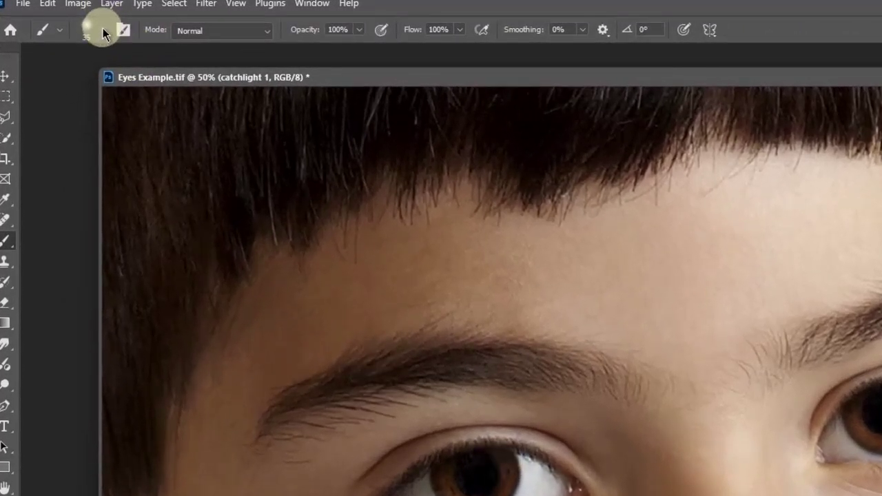
pyautogui.click(103, 31)
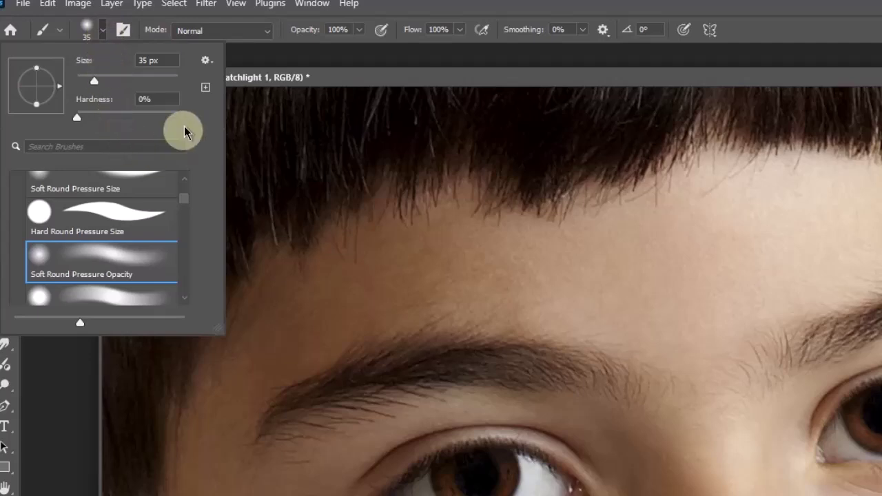
pyautogui.click(148, 60)
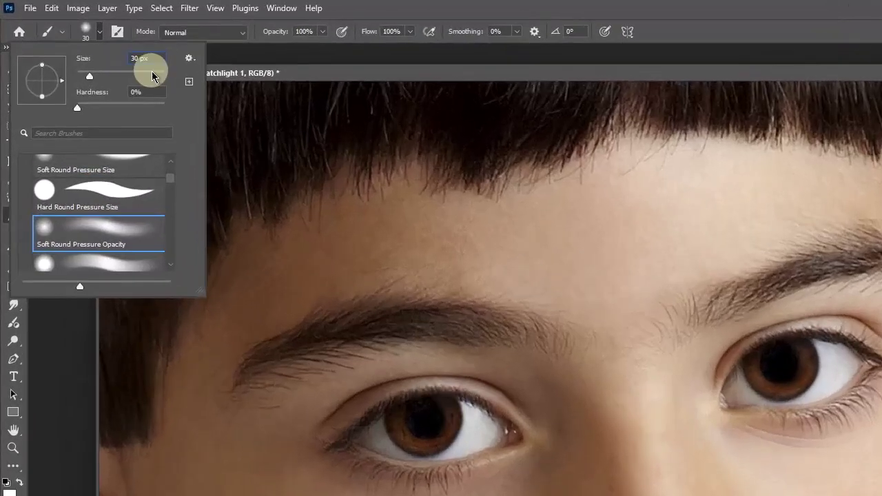
pyautogui.press('Return')
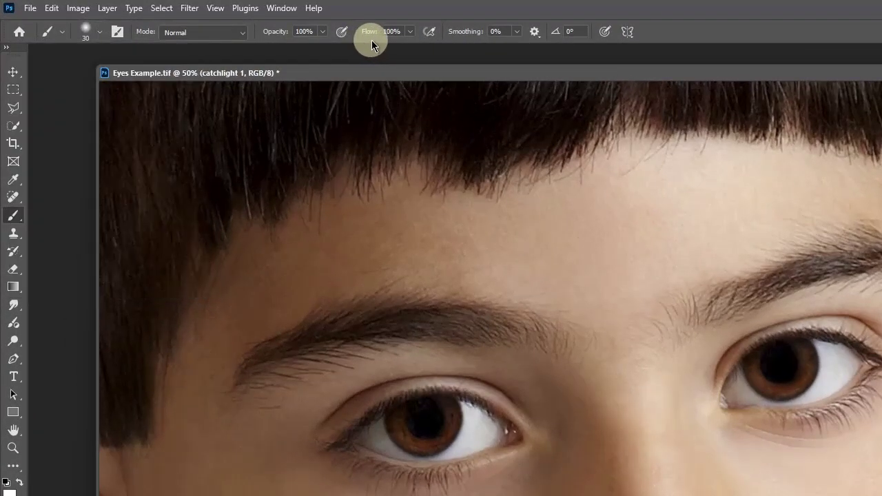
pyautogui.click(96, 35)
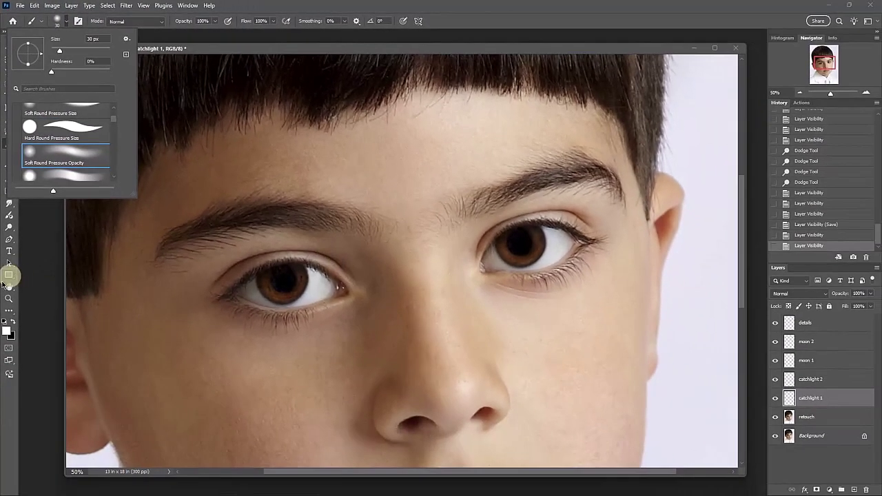
# Paint a small round catchlight in each eye on the catchlight 1 layer, using white (ffffff) as the foreground colour.
pyautogui.click(8, 402)
pyautogui.click(797, 173)
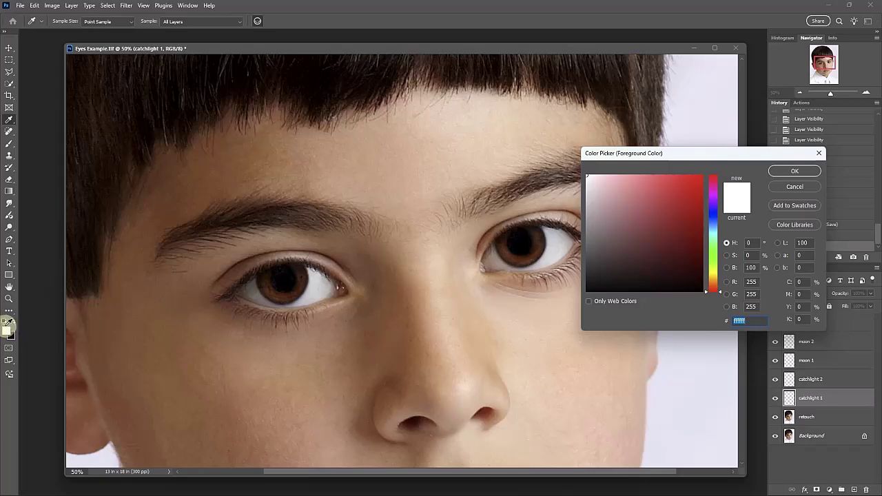
pyautogui.click(795, 171)
pyautogui.press('b')
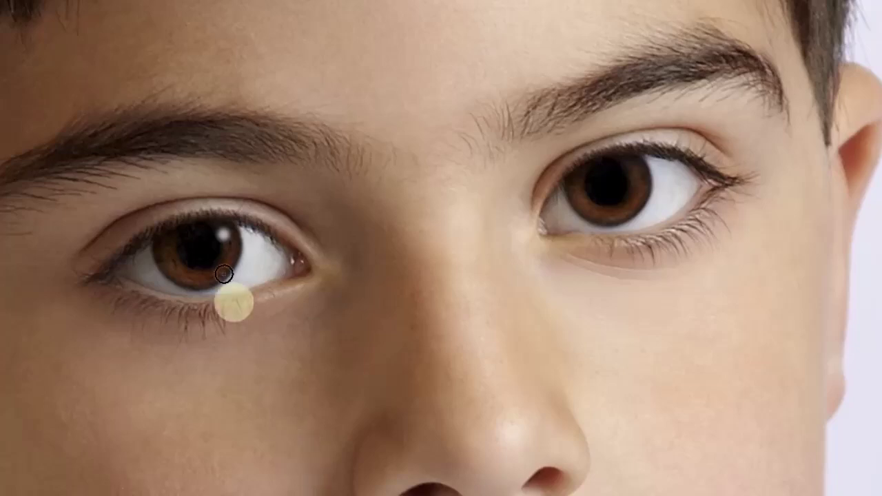
pyautogui.click(225, 235)
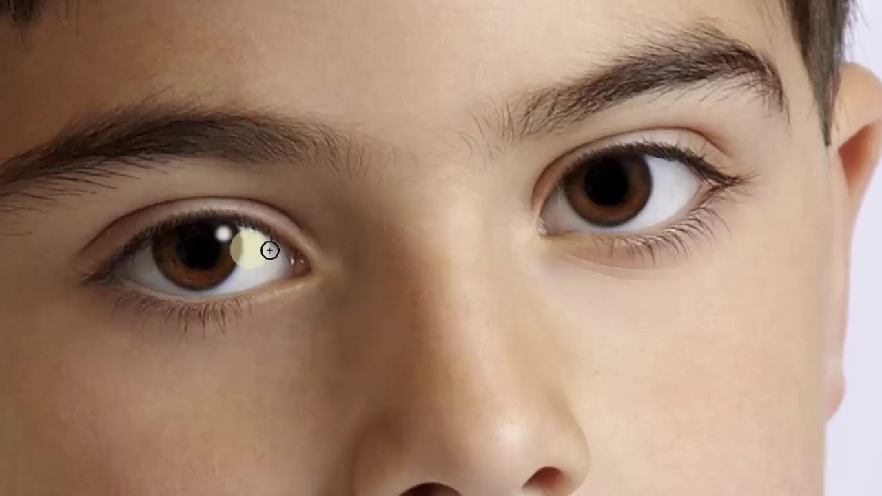
pyautogui.click(626, 166)
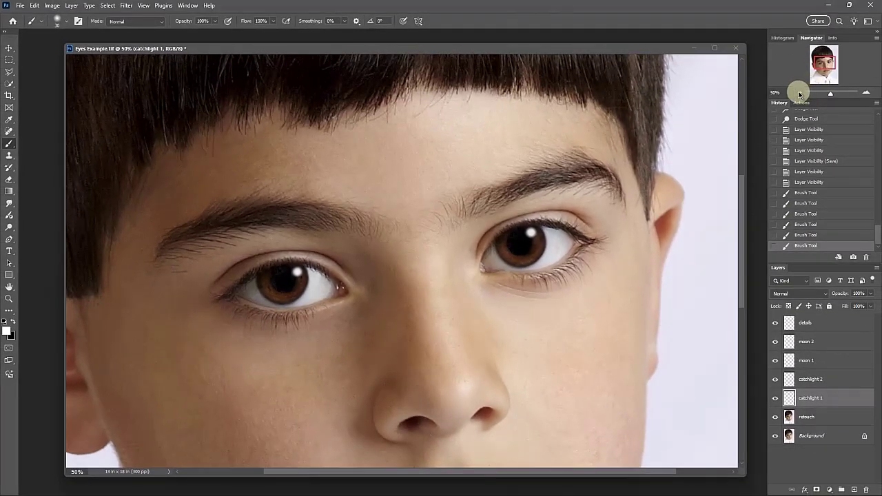
# Compare the portrait with the catchlight 1 layer hidden and shown.
pyautogui.click(800, 93)
pyautogui.click(800, 93)
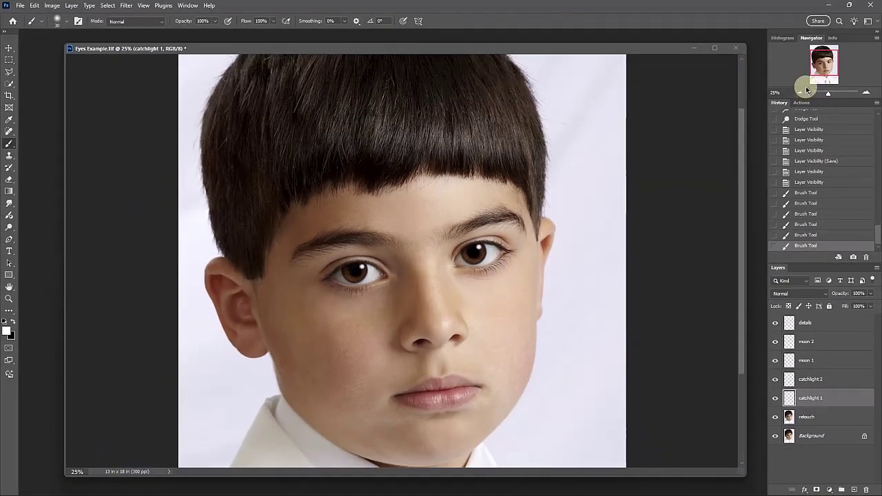
pyautogui.click(776, 399)
pyautogui.click(775, 399)
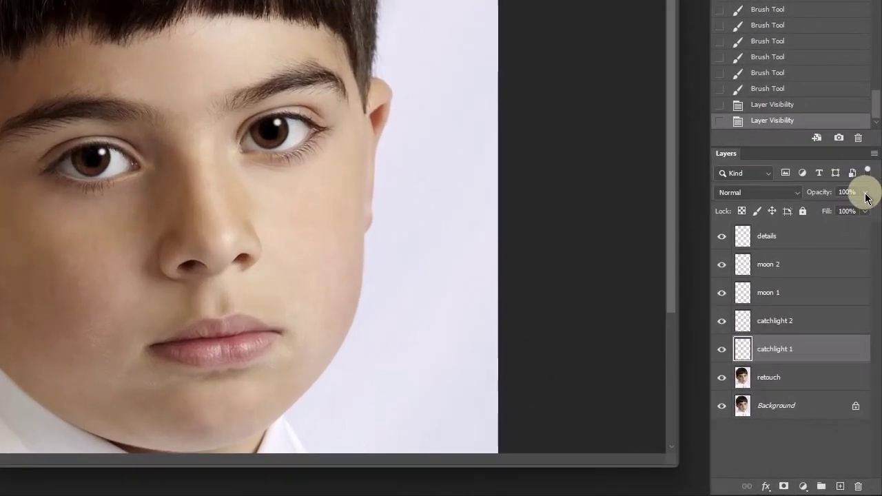
# Reduce the catchlight 1 layer to 60% opacity and 70% fill.
pyautogui.click(865, 194)
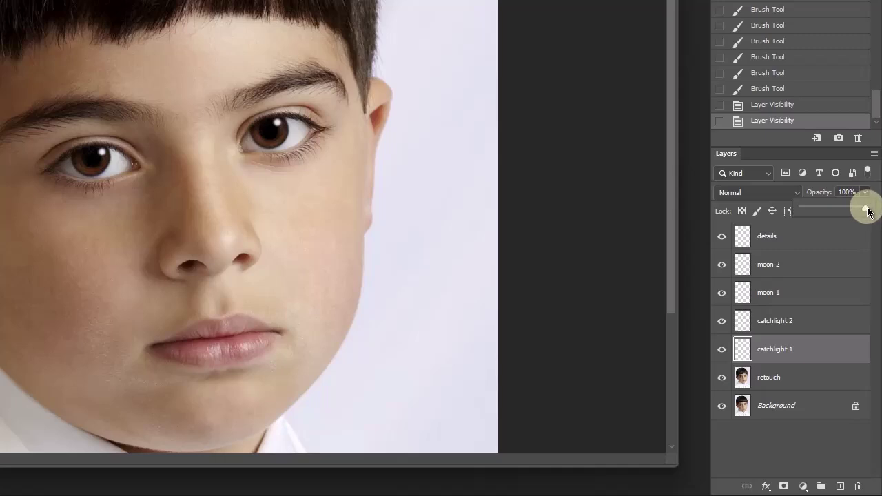
pyautogui.moveTo(867, 212); pyautogui.dragTo(851, 216)
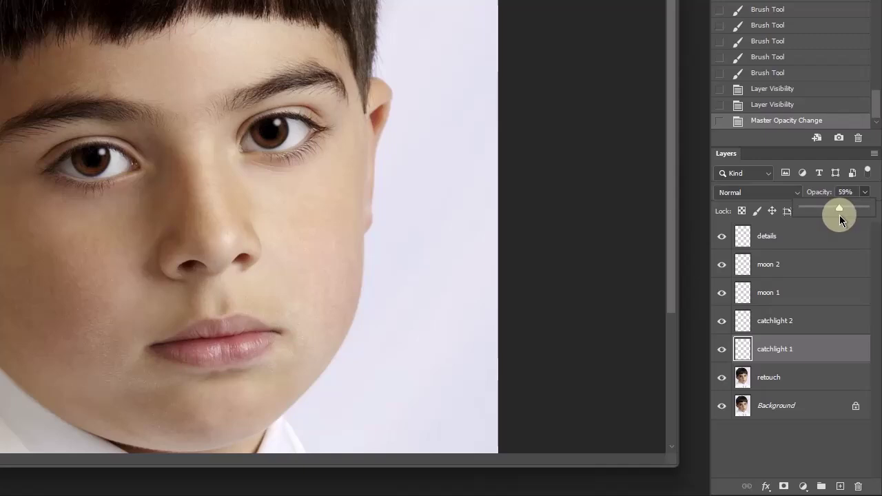
pyautogui.click(874, 230)
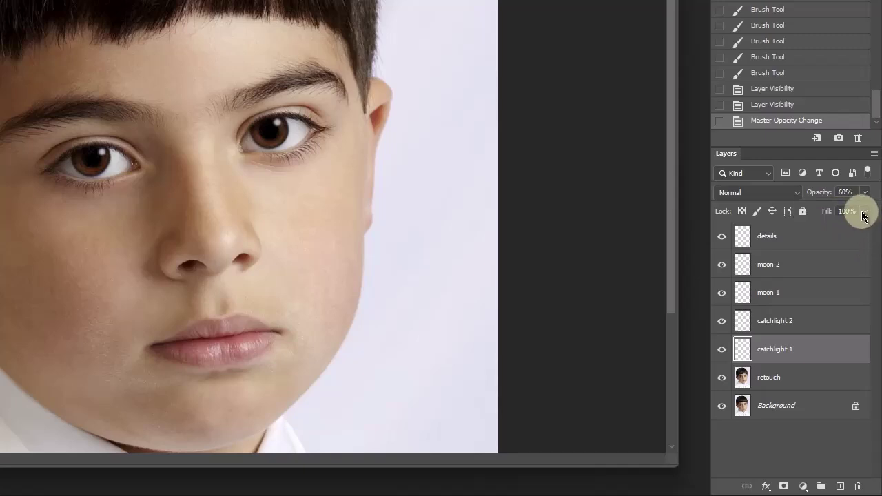
pyautogui.click(863, 212)
pyautogui.moveTo(866, 231); pyautogui.dragTo(850, 231)
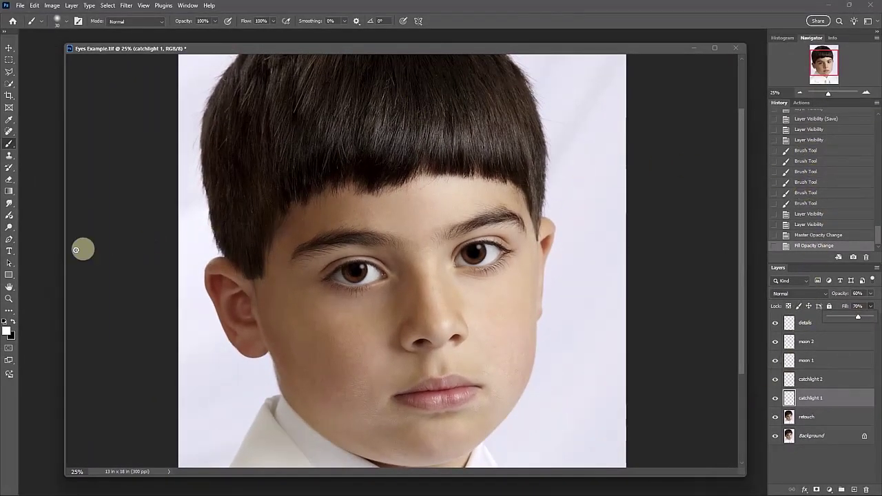
# Examine the softened catchlights in both eyes up close and look back through the recorded history states.
pyautogui.click(9, 299)
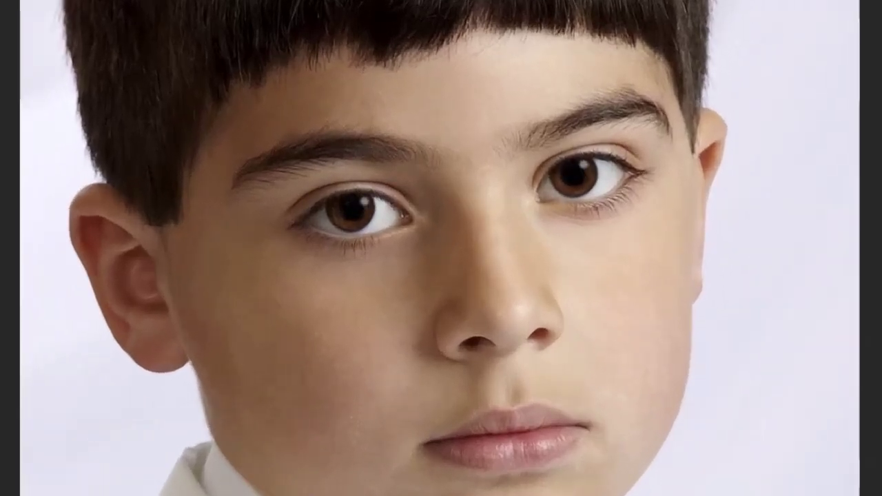
pyautogui.hotkey('ctrl', 'z')
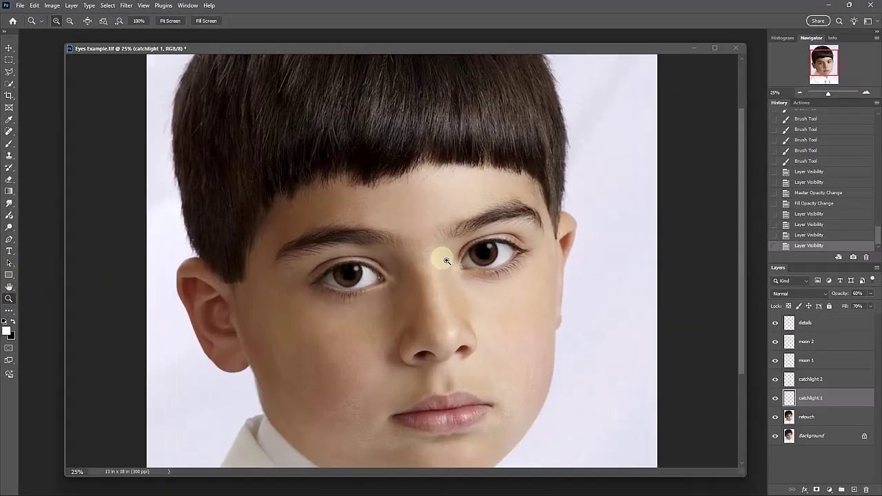
pyautogui.click(437, 257)
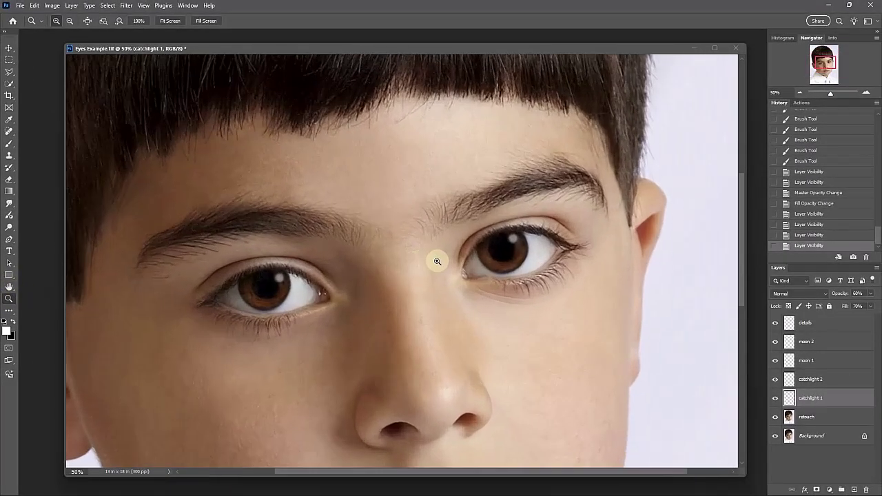
pyautogui.click(383, 254)
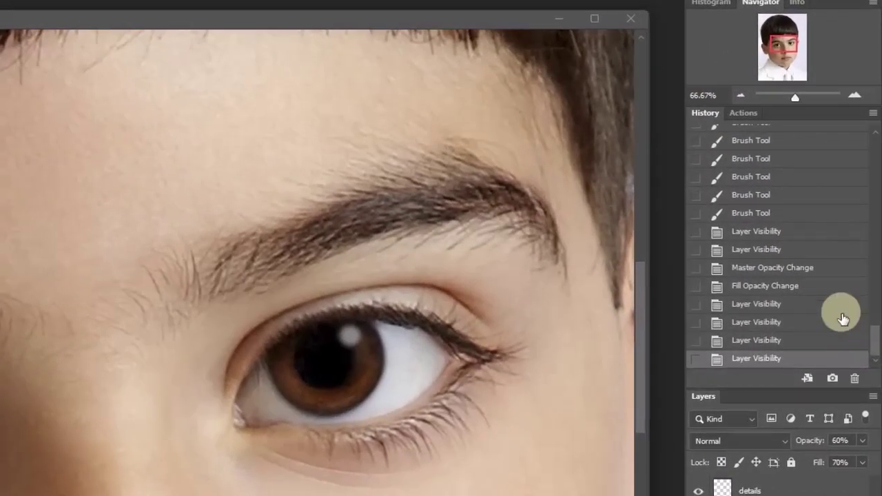
pyautogui.moveTo(876, 275); pyautogui.dragTo(877, 237)
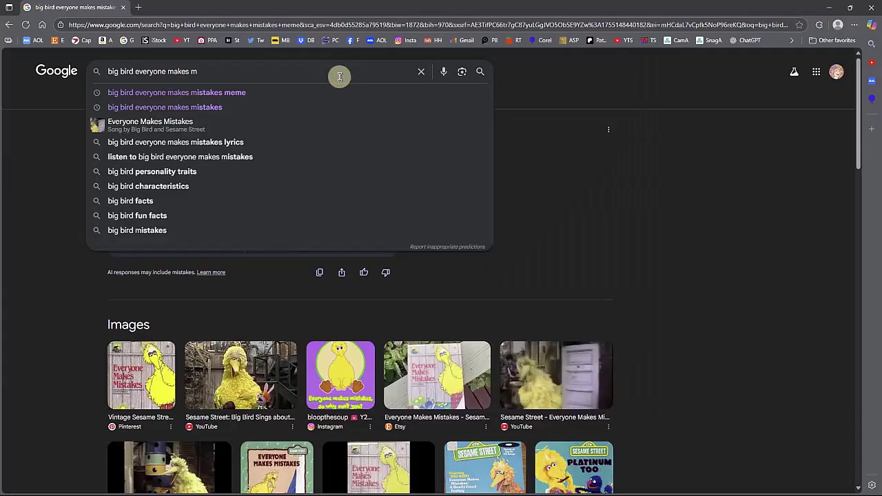
# Switch to the web browser and search Google for "big bird everyone makes mistakes".
pyautogui.write('ig bird everyone makes mi')
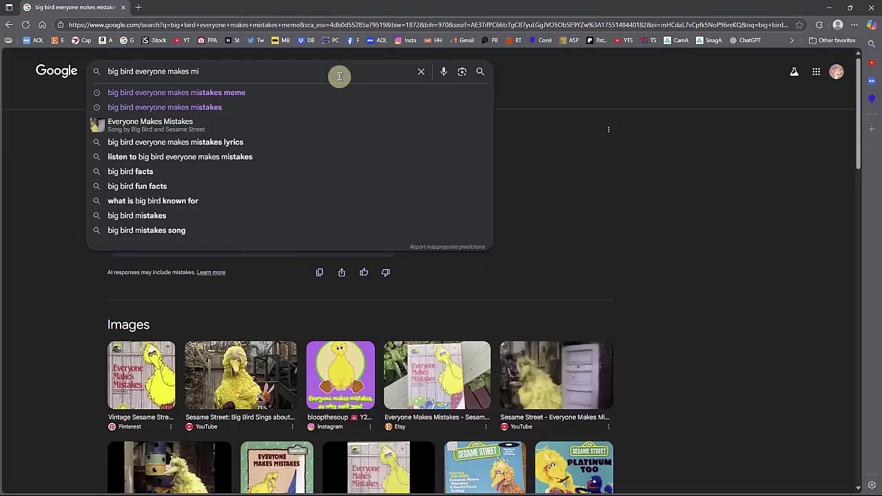
pyautogui.write('sakes')
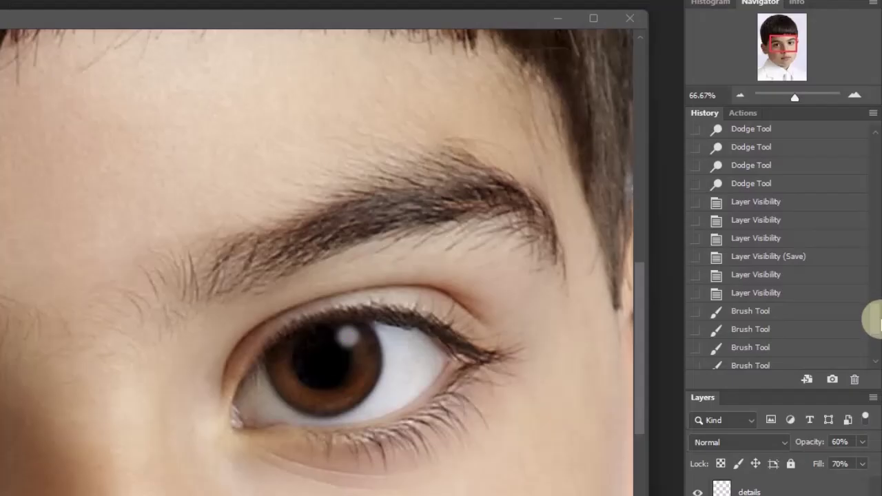
# Return to Photoshop and revert the image to the history state just before the first brush stroke.
pyautogui.scroll(-1, 866, 314)
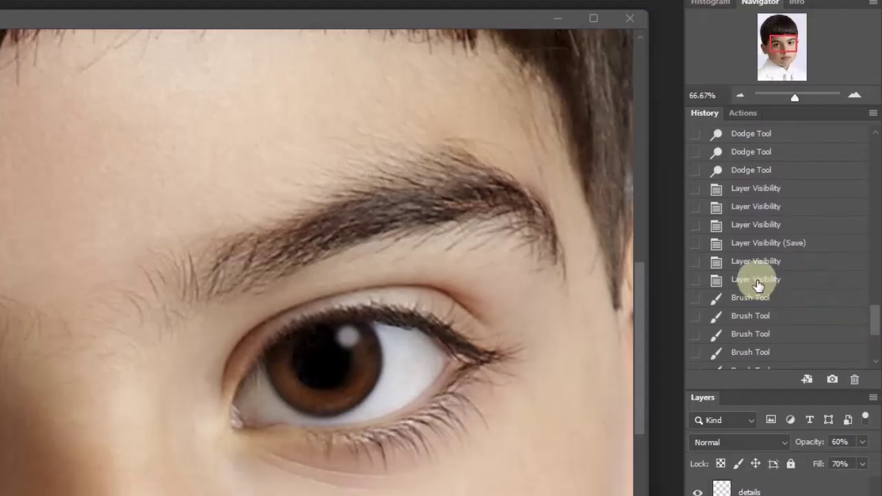
pyautogui.click(756, 281)
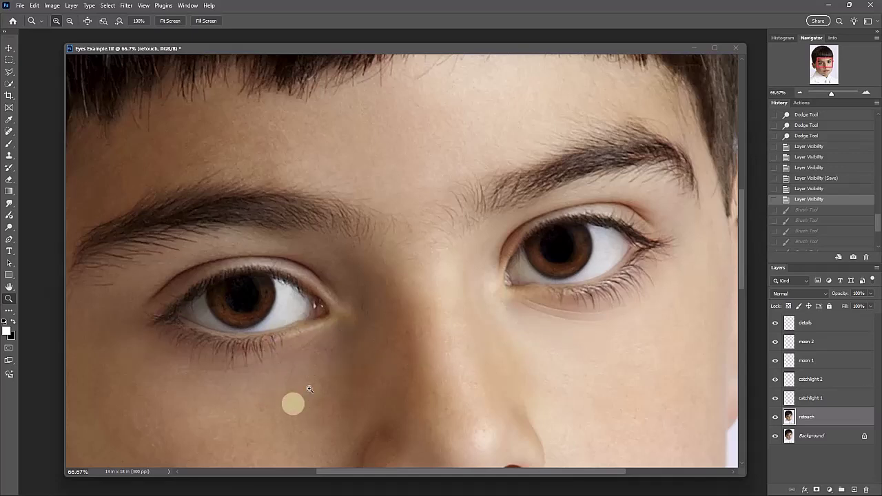
# With the Brush tool active, hide the retouch layer to match a 40 px brush to the original catchlights, and show the layer again.
pyautogui.press('b')
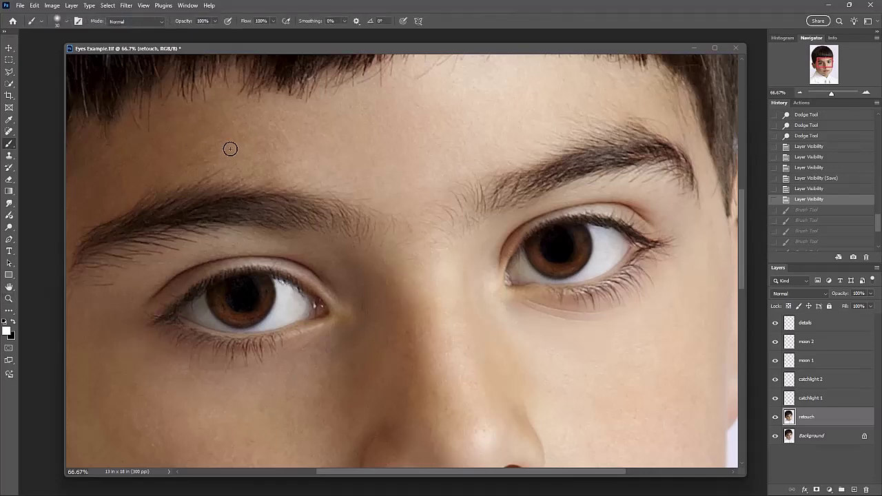
pyautogui.click(775, 417)
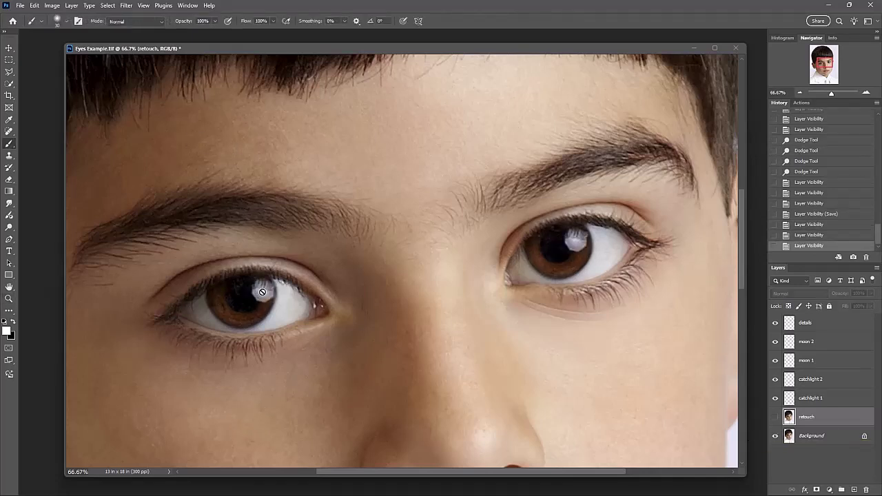
pyautogui.click(798, 436)
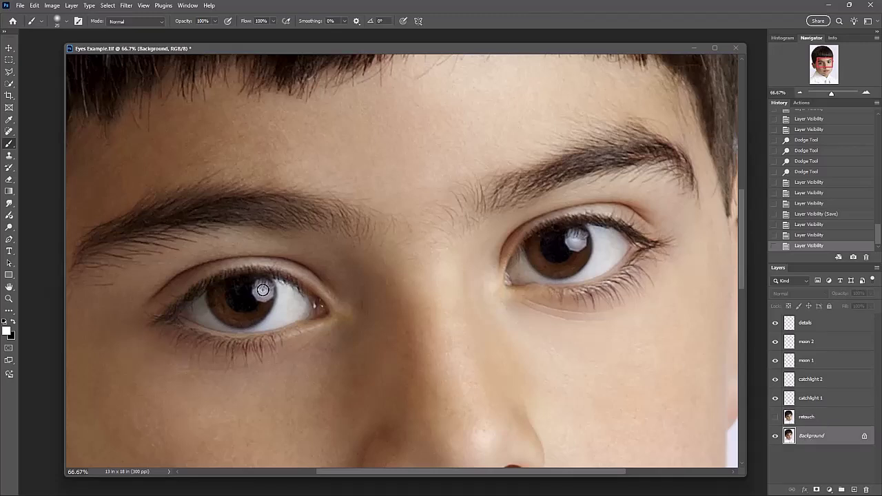
pyautogui.press(']')
pyautogui.press(']')
pyautogui.click(776, 417)
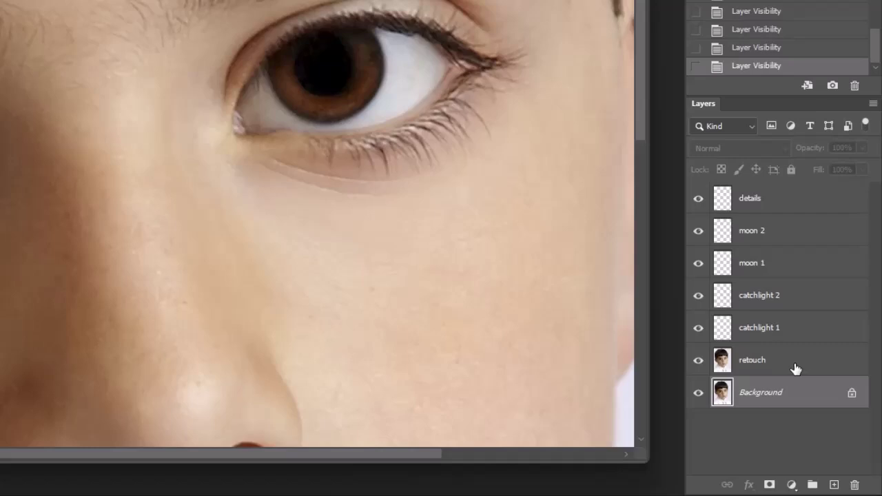
# Paint a soft white catchlight on the upper right edge of each pupil on the catchlight 1 layer.
pyautogui.click(834, 417)
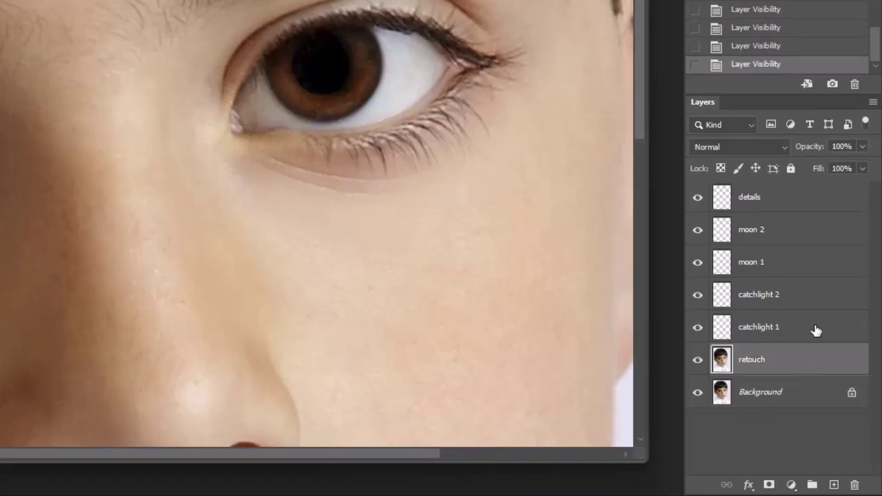
pyautogui.click(817, 328)
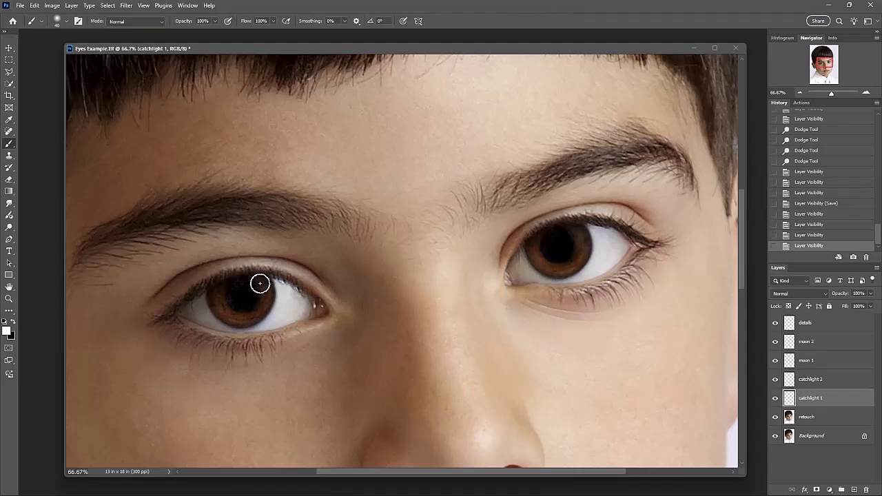
pyautogui.click(259, 284)
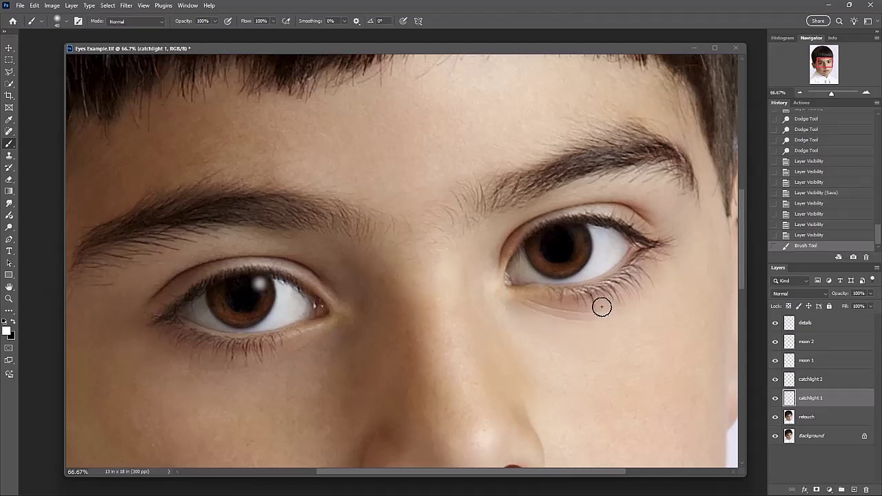
pyautogui.click(574, 233)
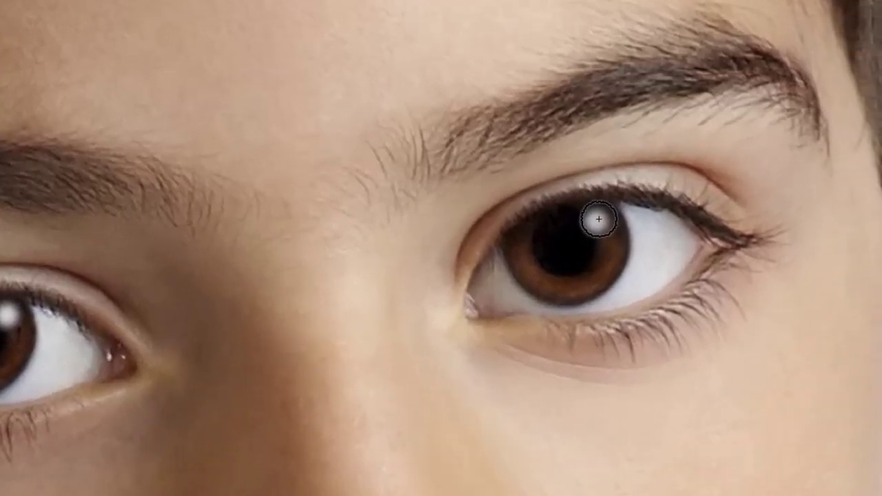
pyautogui.click(597, 219)
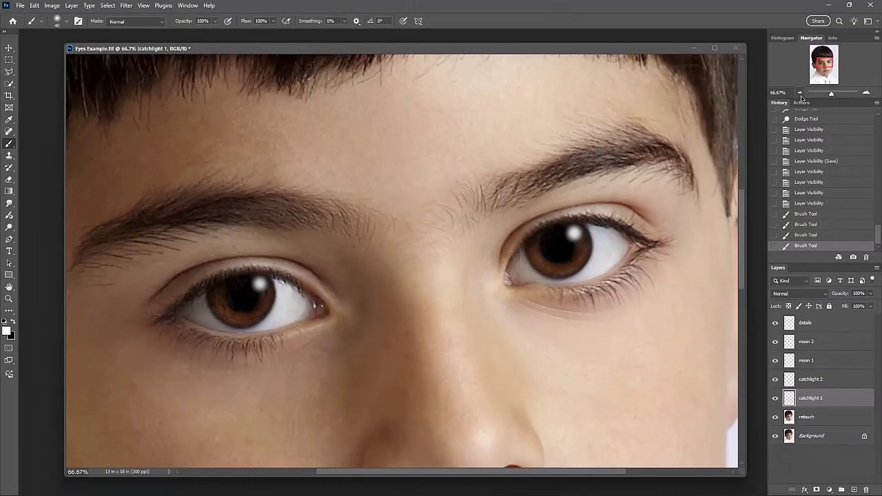
# Build up the catchlights in both eyes with additional white brush dabs on the catchlight 1 layer.
pyautogui.click(799, 92)
pyautogui.click(799, 92)
pyautogui.click(799, 92)
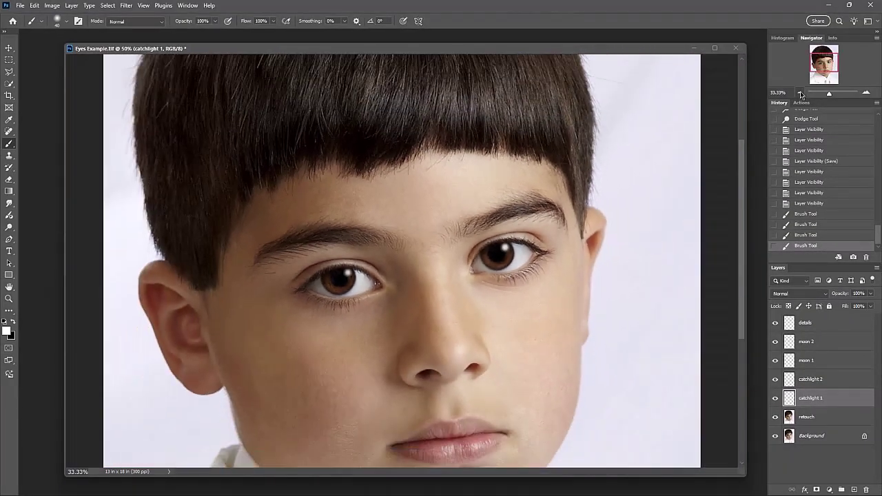
pyautogui.click(799, 92)
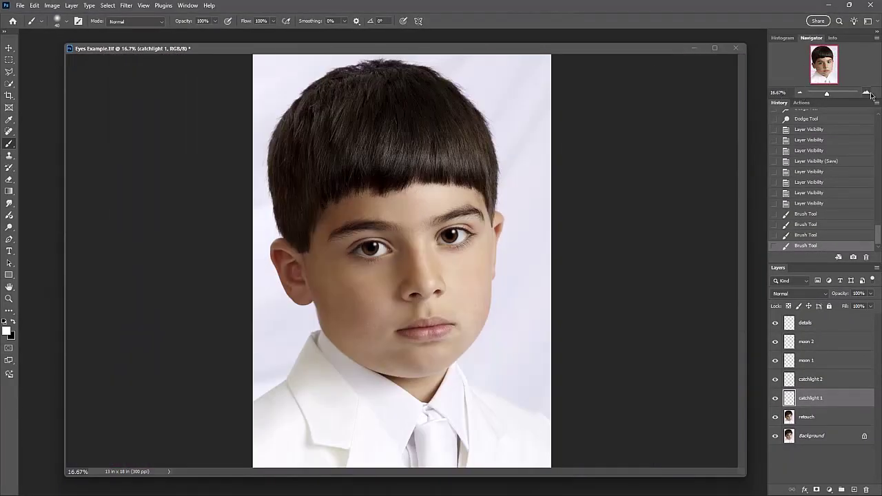
pyautogui.click(867, 93)
pyautogui.click(866, 93)
pyautogui.click(867, 93)
pyautogui.click(866, 93)
pyautogui.click(867, 93)
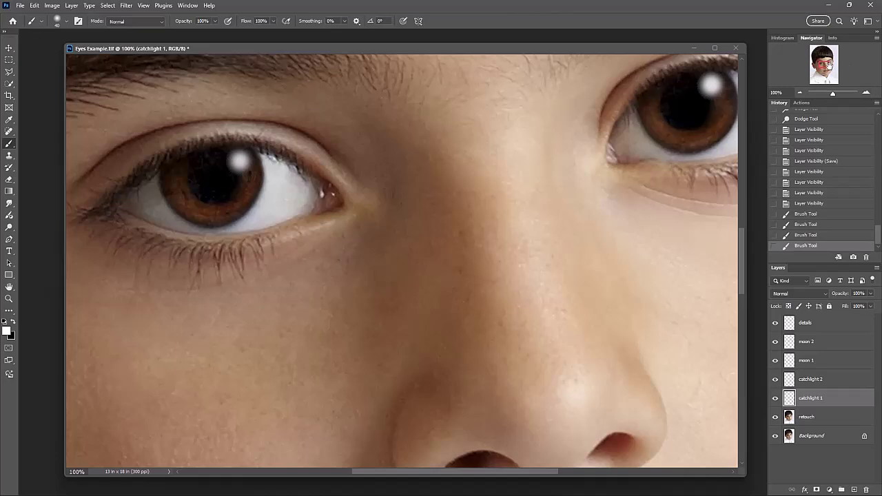
pyautogui.moveTo(824, 65); pyautogui.dragTo(824, 63)
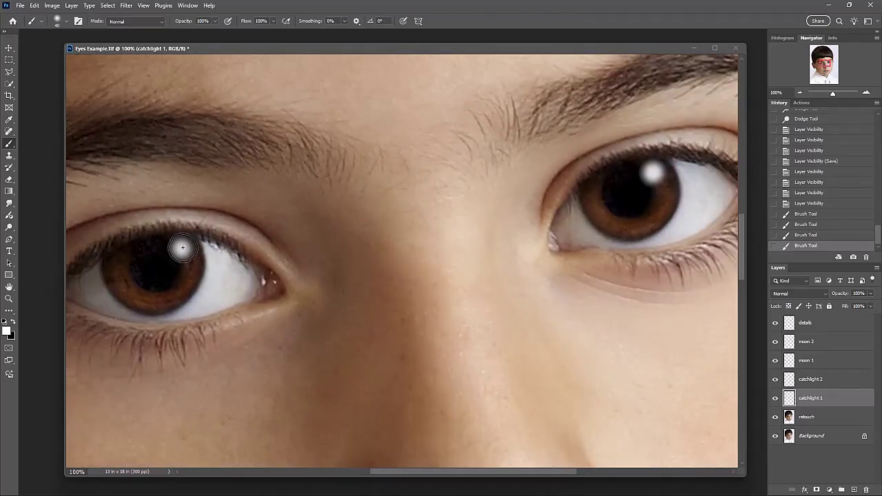
pyautogui.click(182, 248)
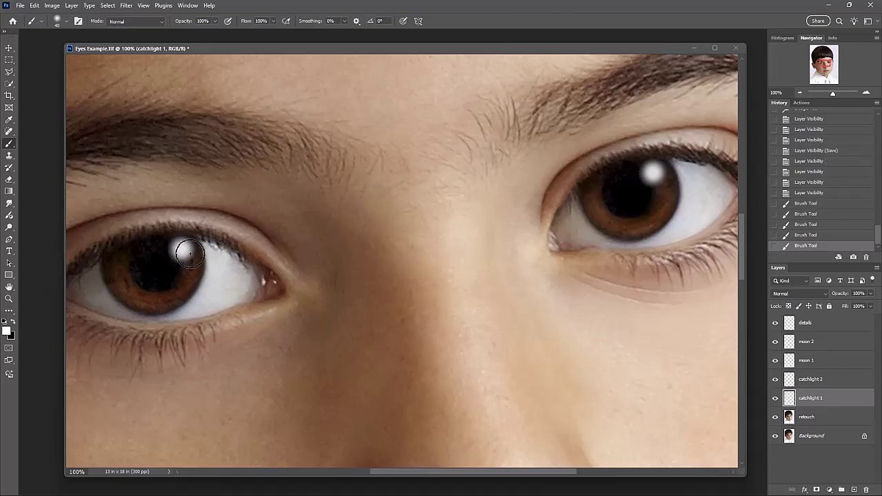
pyautogui.click(660, 174)
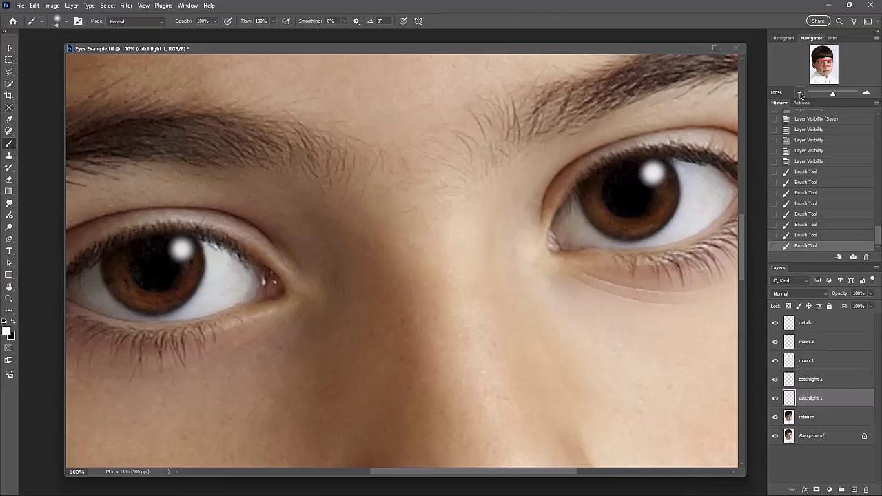
# Reduce the catchlight 1 layer to 61% opacity and 59% fill.
pyautogui.click(799, 93)
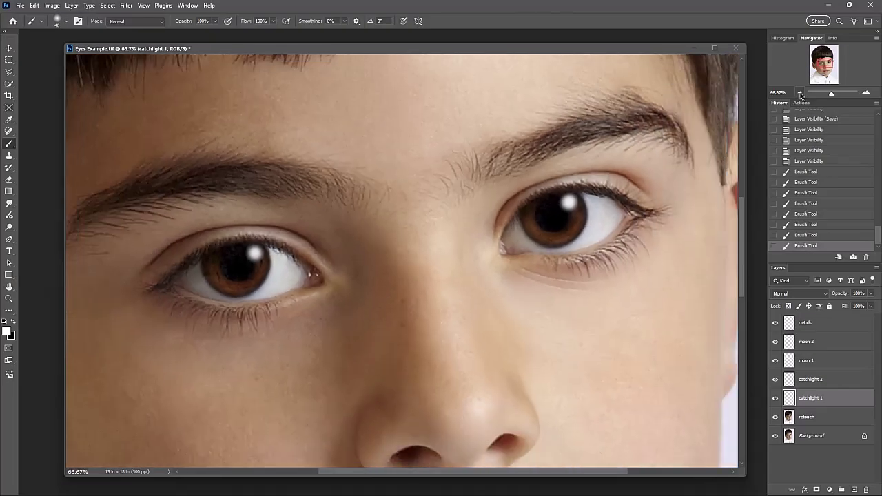
pyautogui.click(799, 93)
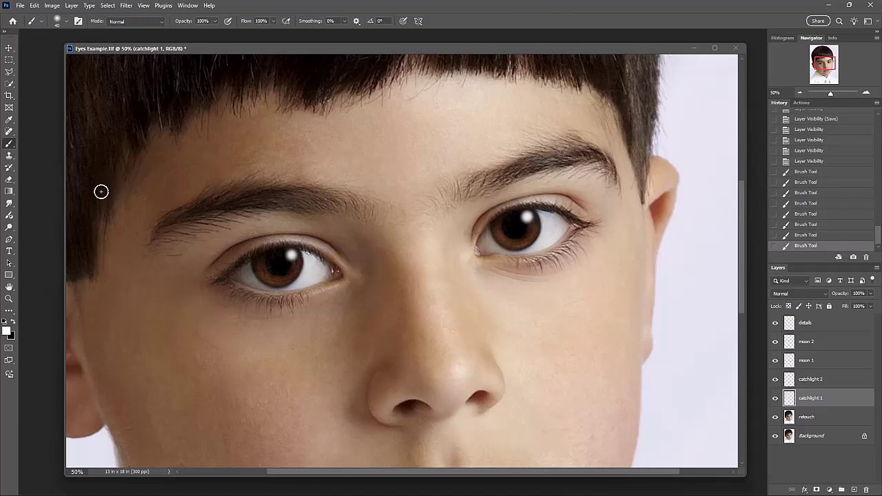
pyautogui.click(869, 294)
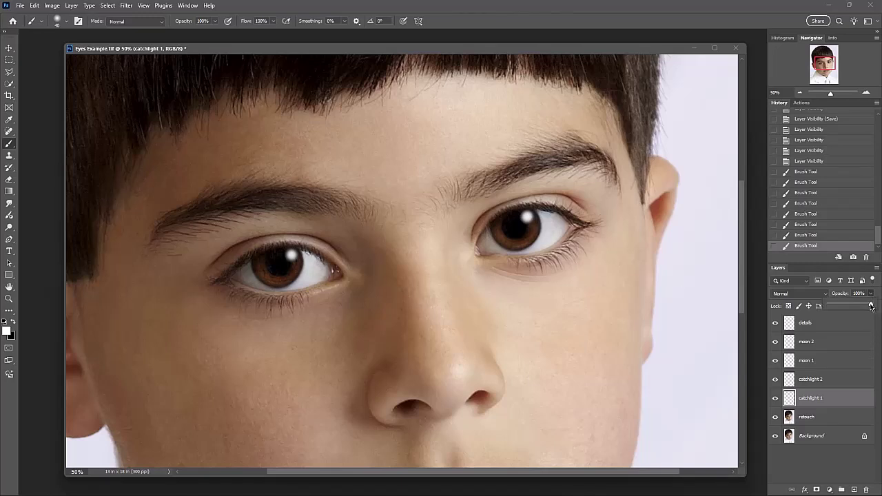
pyautogui.moveTo(869, 306); pyautogui.dragTo(847, 305)
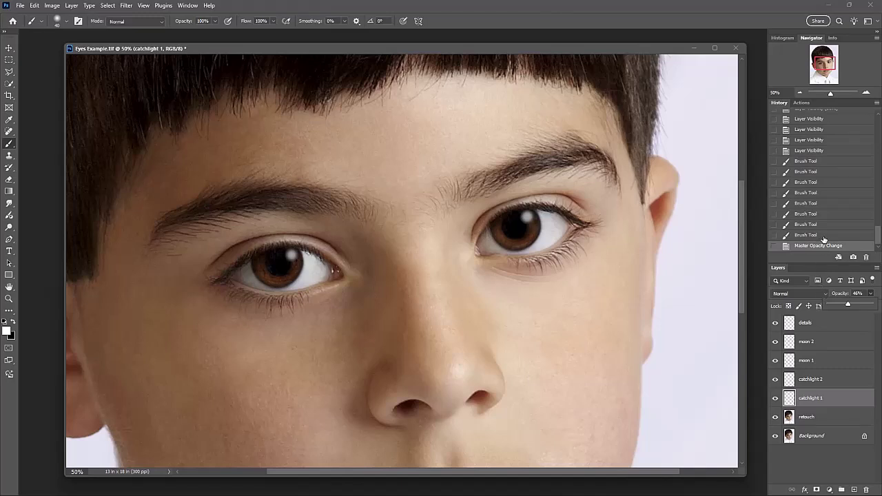
pyautogui.moveTo(847, 305); pyautogui.dragTo(850, 307)
pyautogui.moveTo(852, 307); pyautogui.dragTo(854, 307)
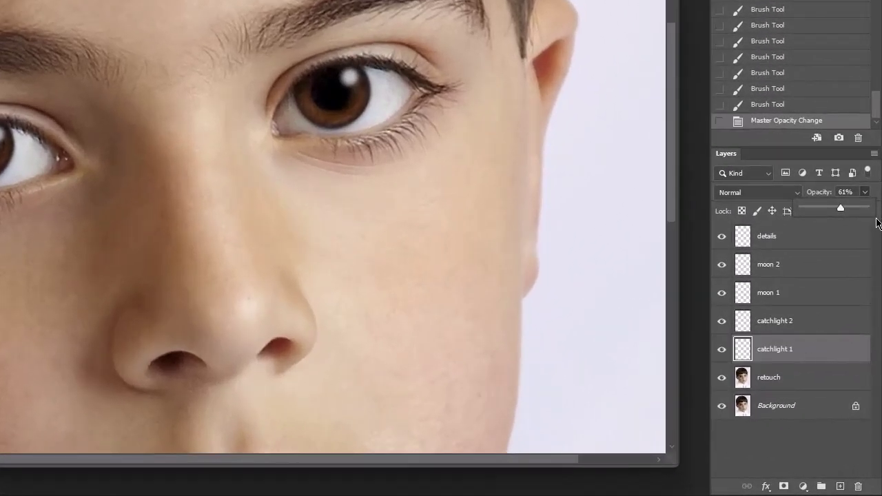
pyautogui.click(865, 212)
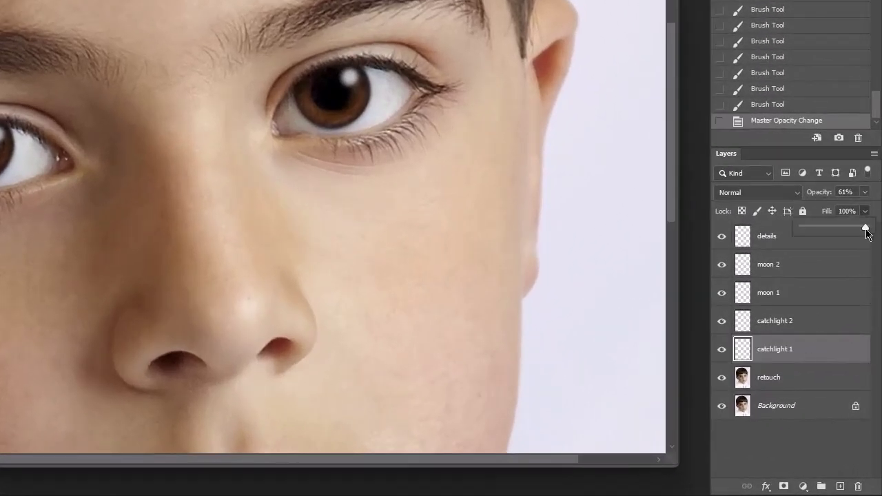
pyautogui.moveTo(866, 234); pyautogui.dragTo(840, 230)
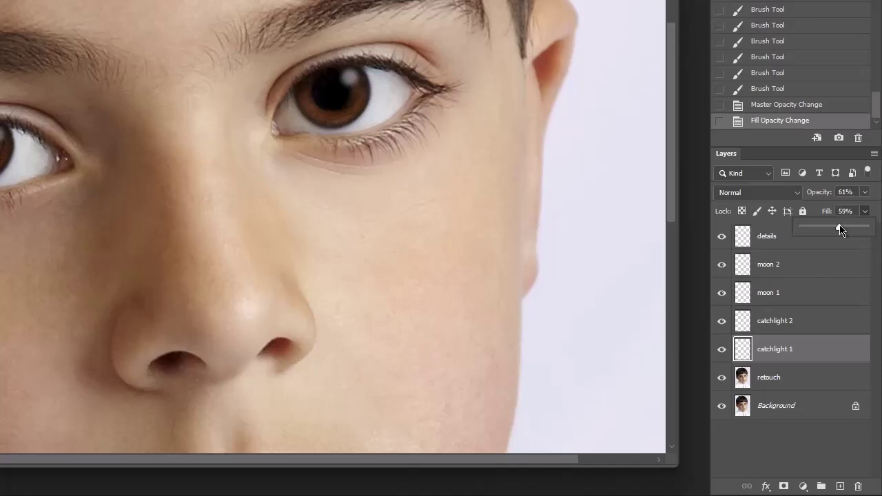
# Make catchlight 2 the active layer and reduce the soft round brush to about 25 px at 0% hardness.
pyautogui.click(785, 328)
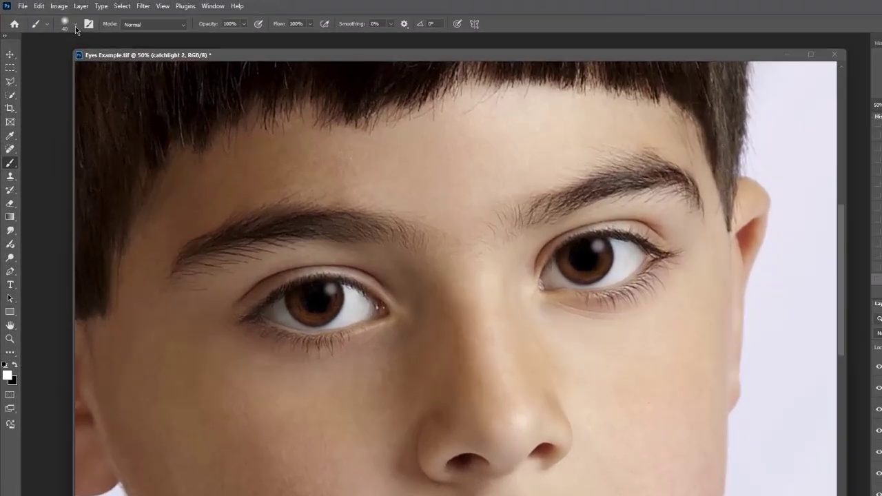
pyautogui.click(6, 1)
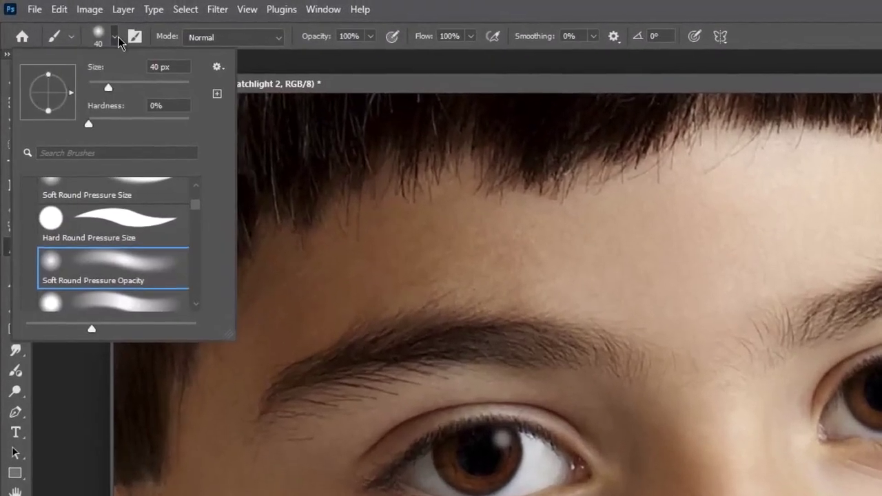
pyautogui.click(160, 67)
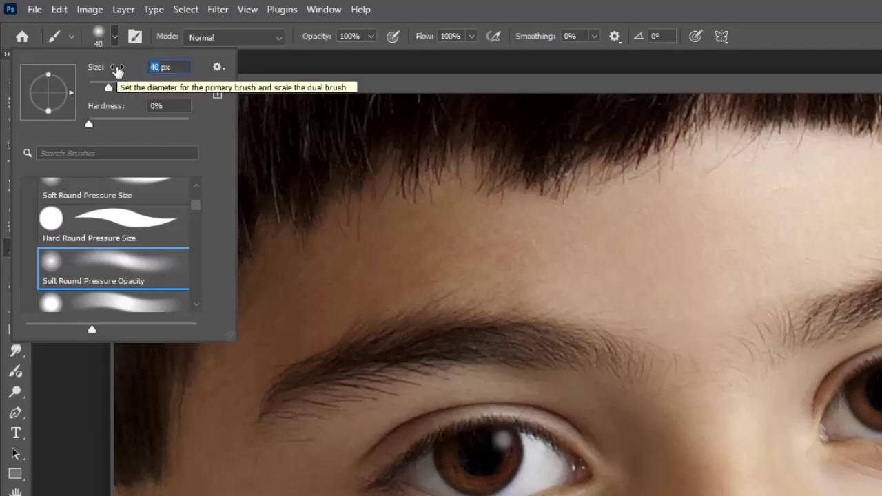
pyautogui.moveTo(117, 69); pyautogui.dragTo(118, 69)
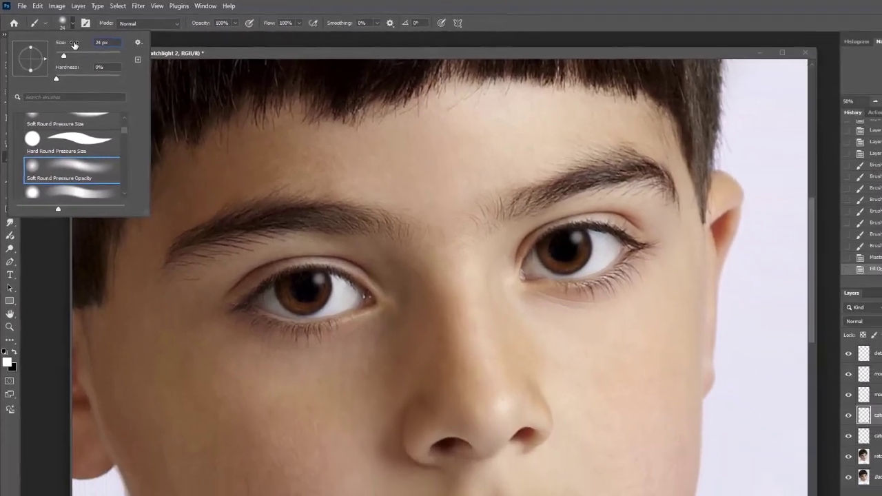
pyautogui.press('Return')
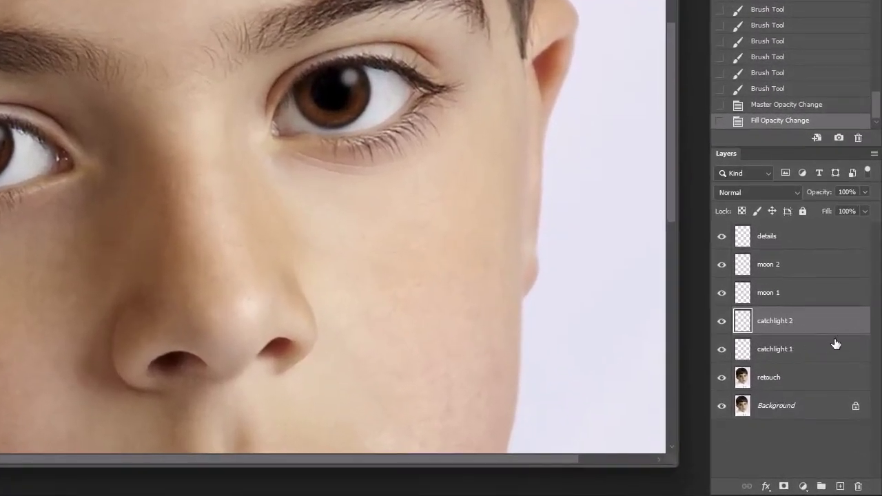